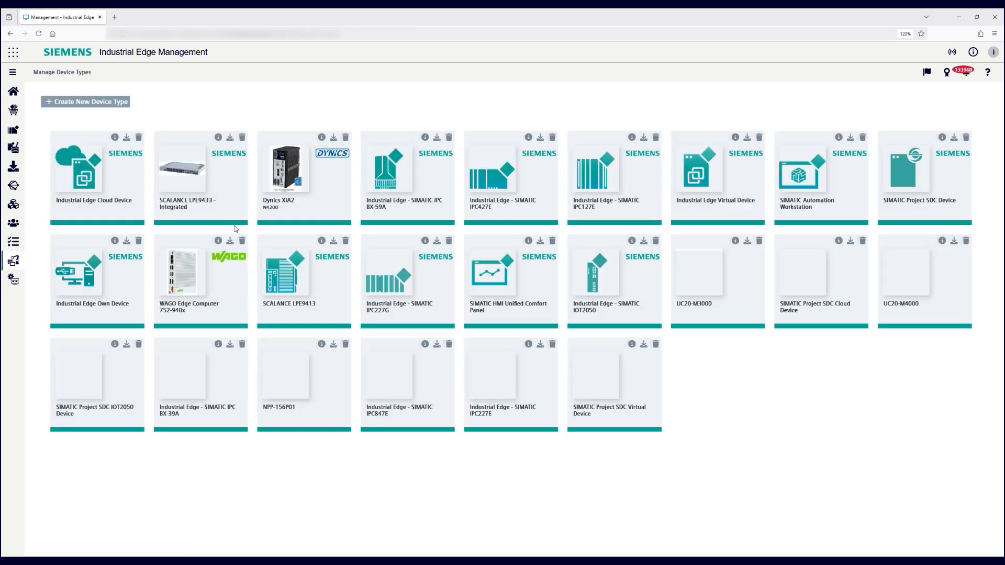
# Create a new device type by uploading the package firstDeviceType.zip from the Documents folder.
pyautogui.click(122, 108)
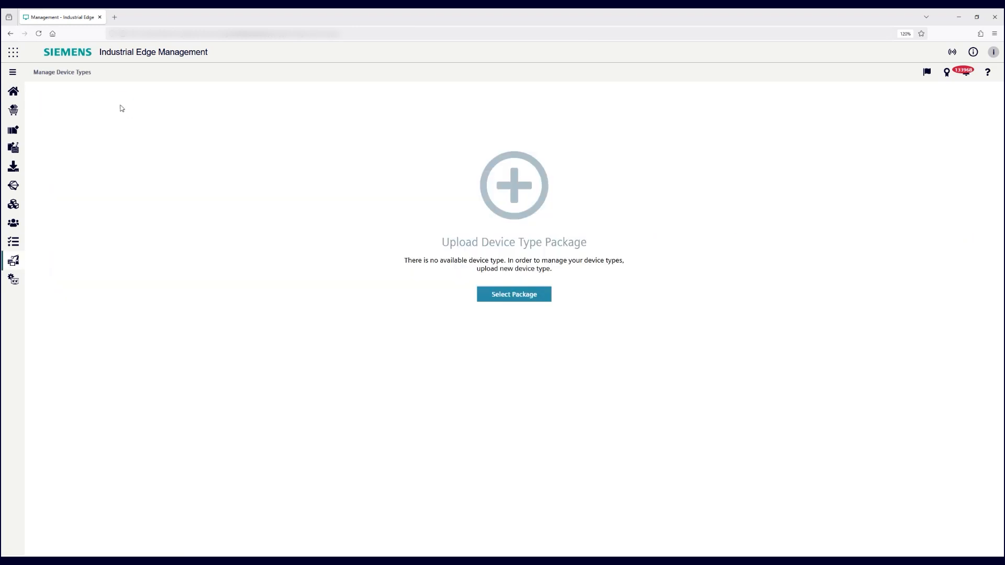
pyautogui.click(511, 295)
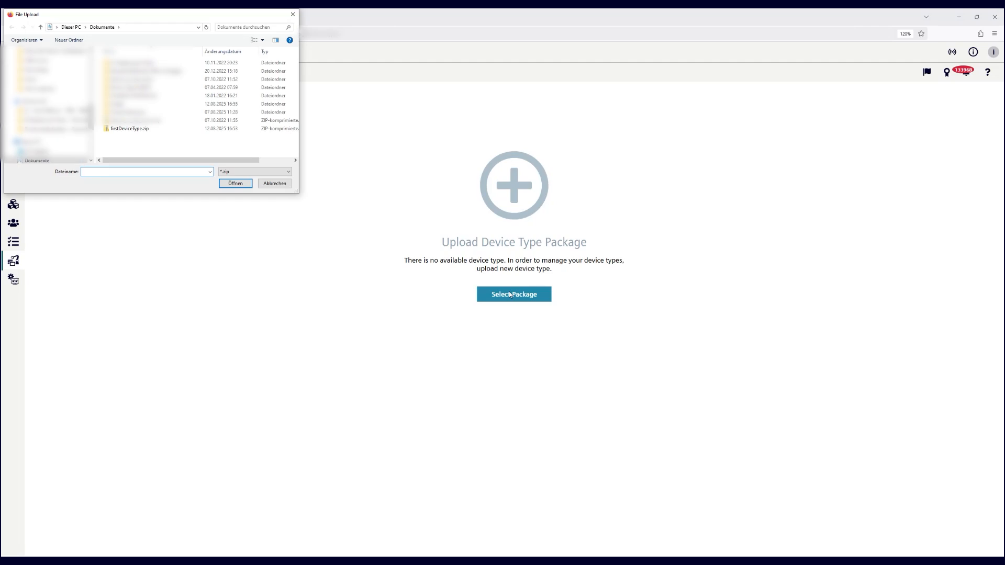
pyautogui.click(167, 131)
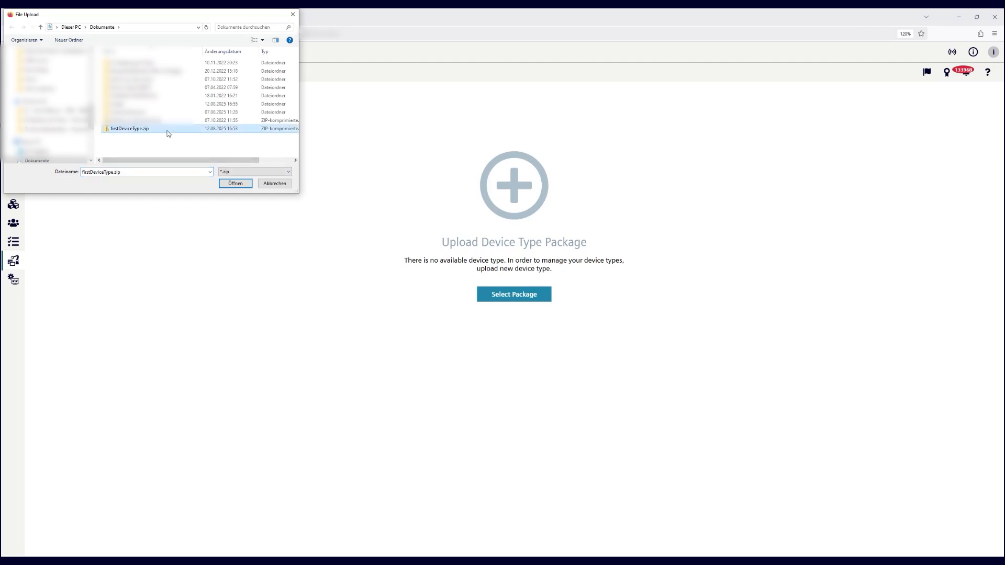
pyautogui.click(238, 184)
pyautogui.click(532, 290)
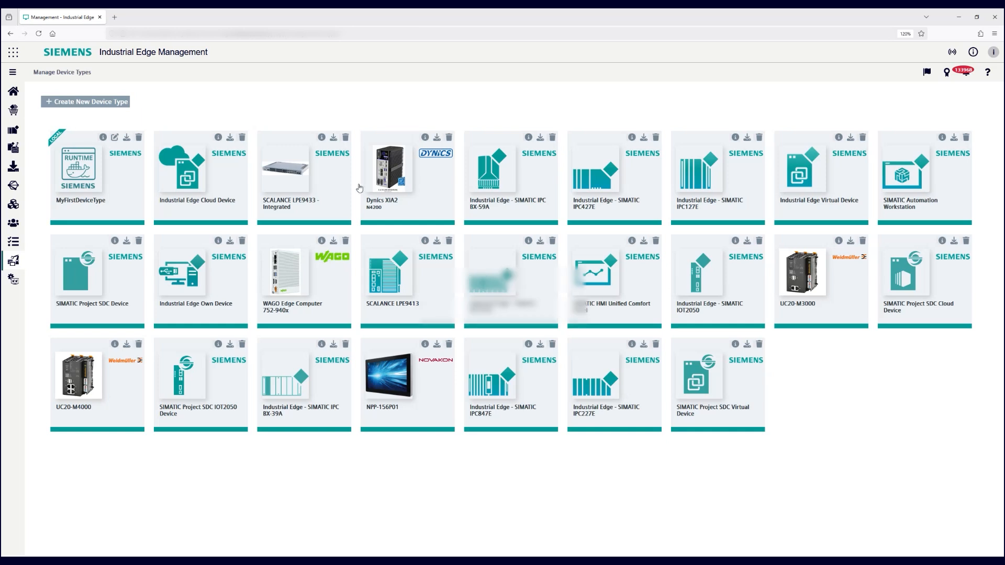
# Examine the details of MyFirstDeviceType, including its vendor image, and close them.
pyautogui.click(103, 137)
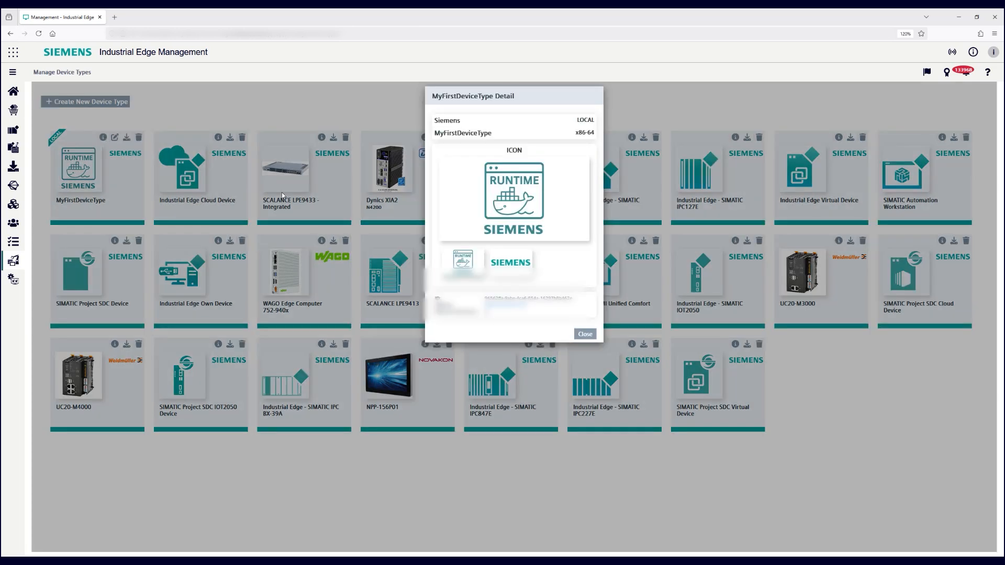
pyautogui.click(516, 270)
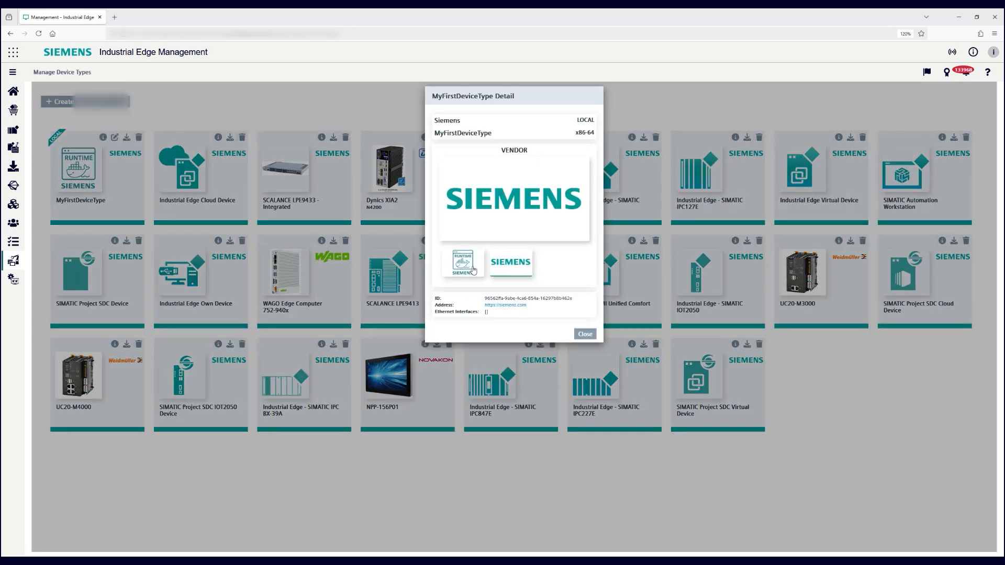
pyautogui.click(585, 334)
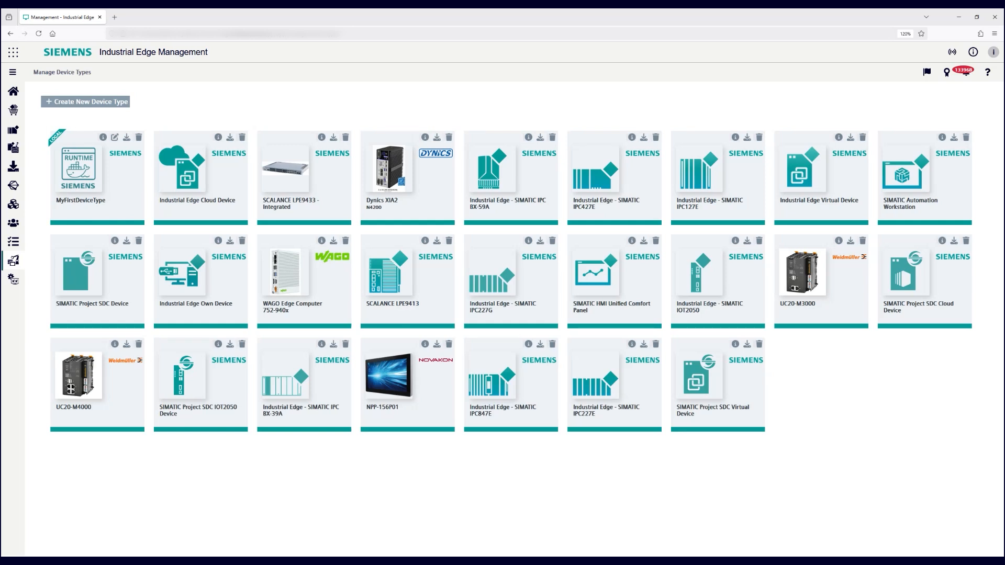
# Return to the device type management page and upload firstDeviceType.zip as a new device type.
pyautogui.click(12, 261)
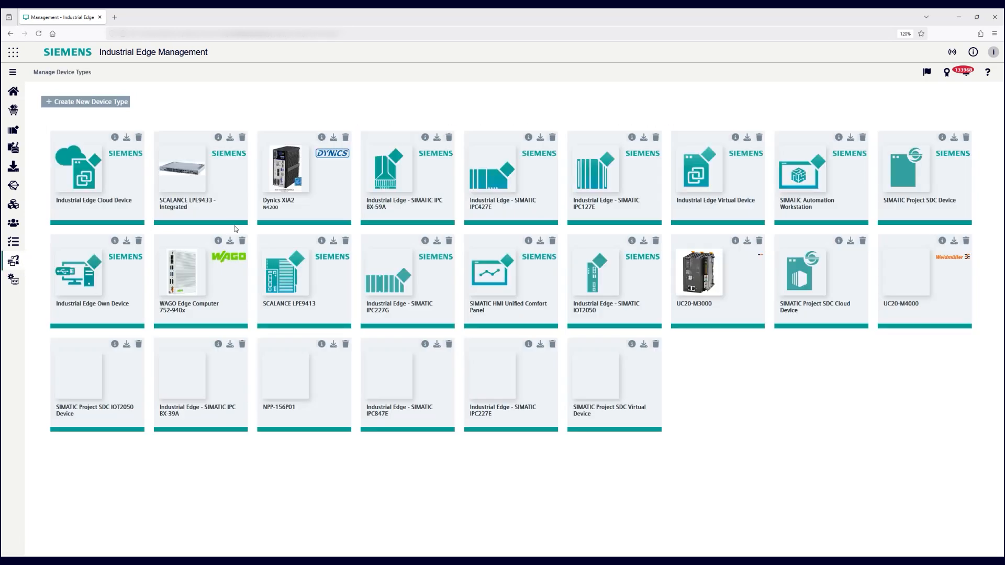
pyautogui.click(122, 108)
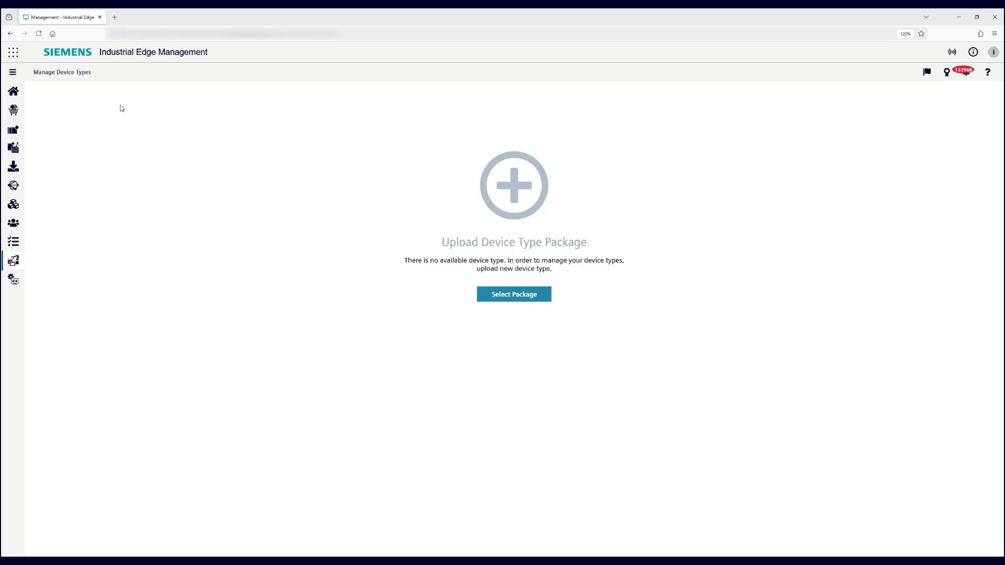
pyautogui.click(510, 295)
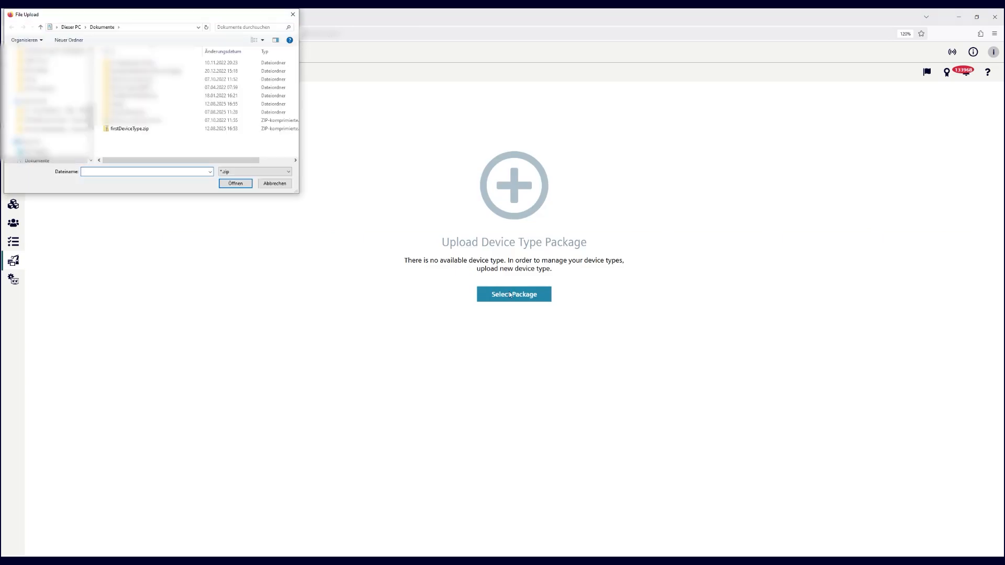
pyautogui.click(167, 131)
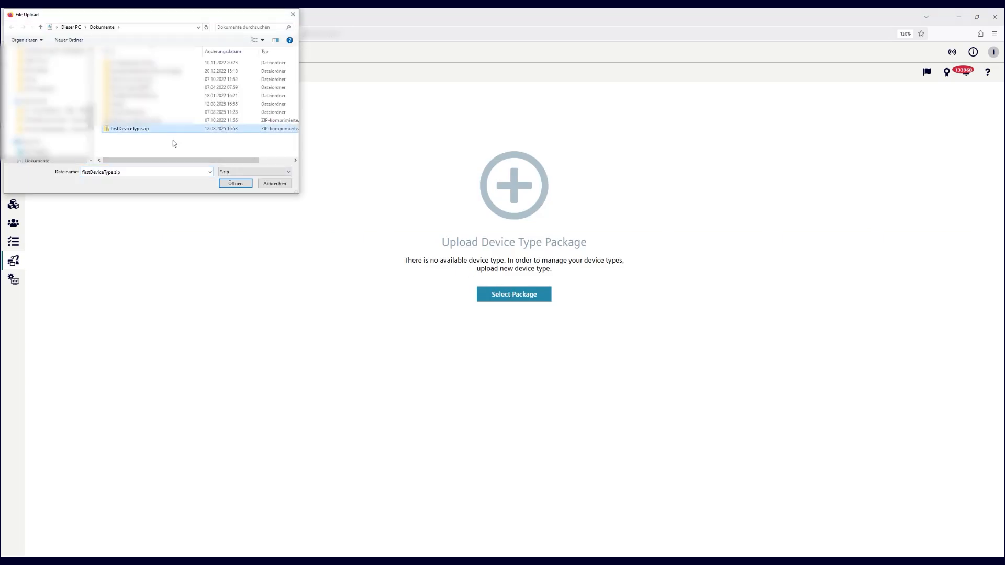
pyautogui.click(237, 184)
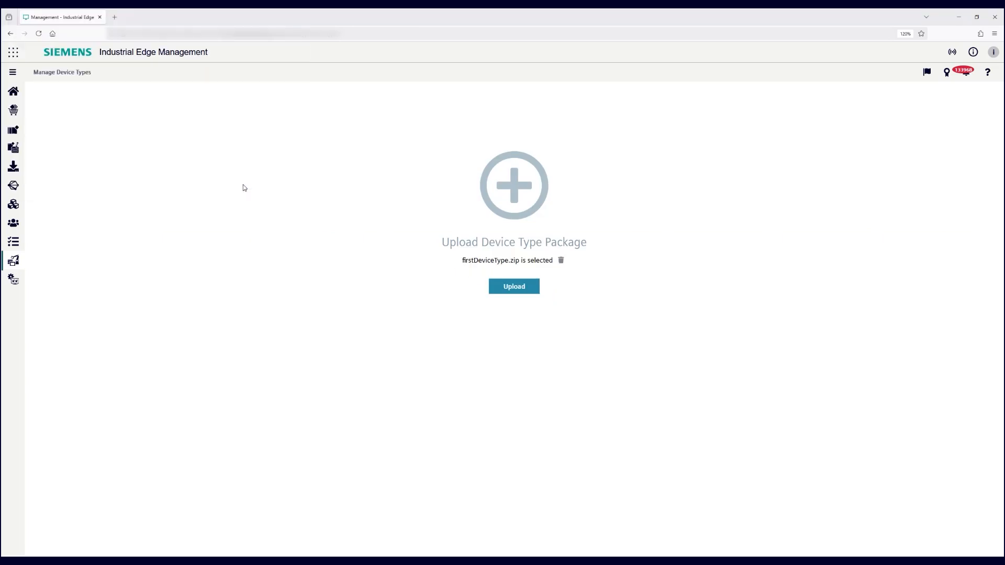
pyautogui.click(533, 290)
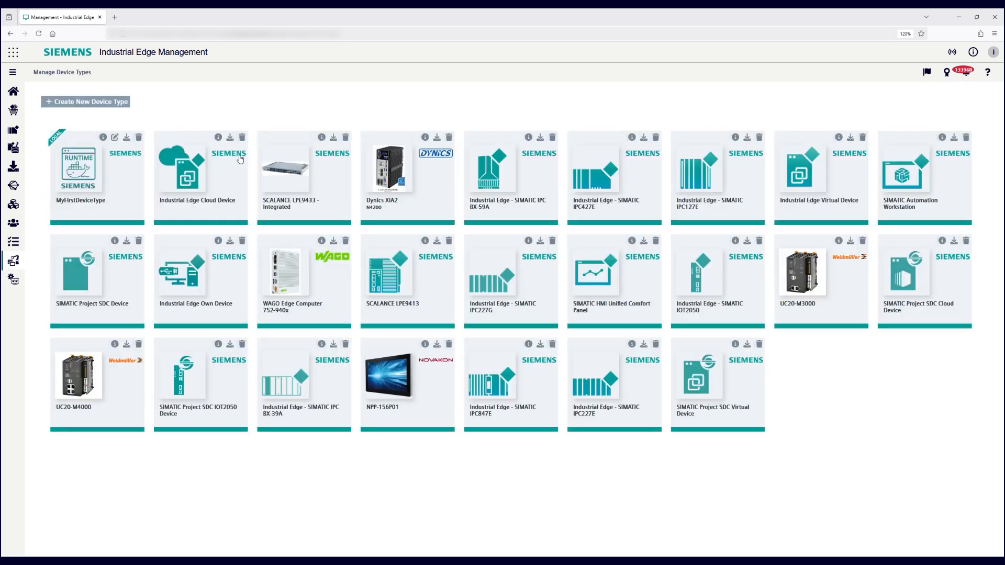
# Review the detail window of MyFirstDeviceType with its vendor logo, and close it.
pyautogui.click(103, 137)
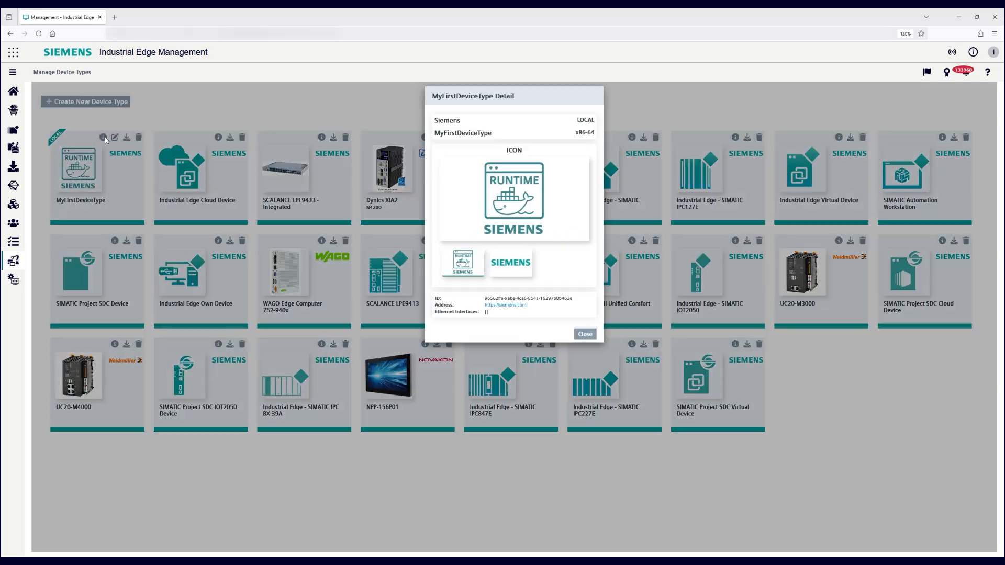
pyautogui.click(516, 270)
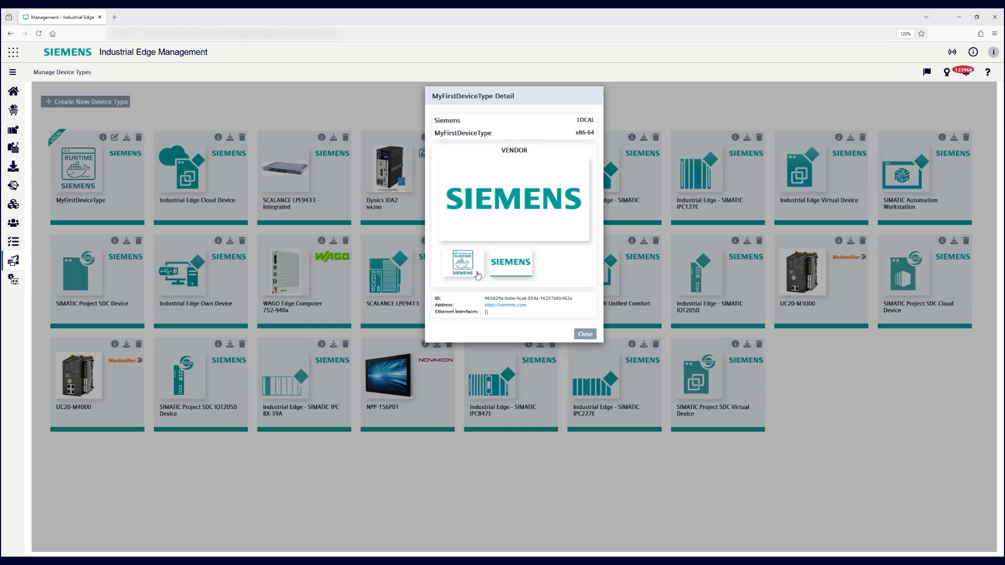
pyautogui.click(583, 334)
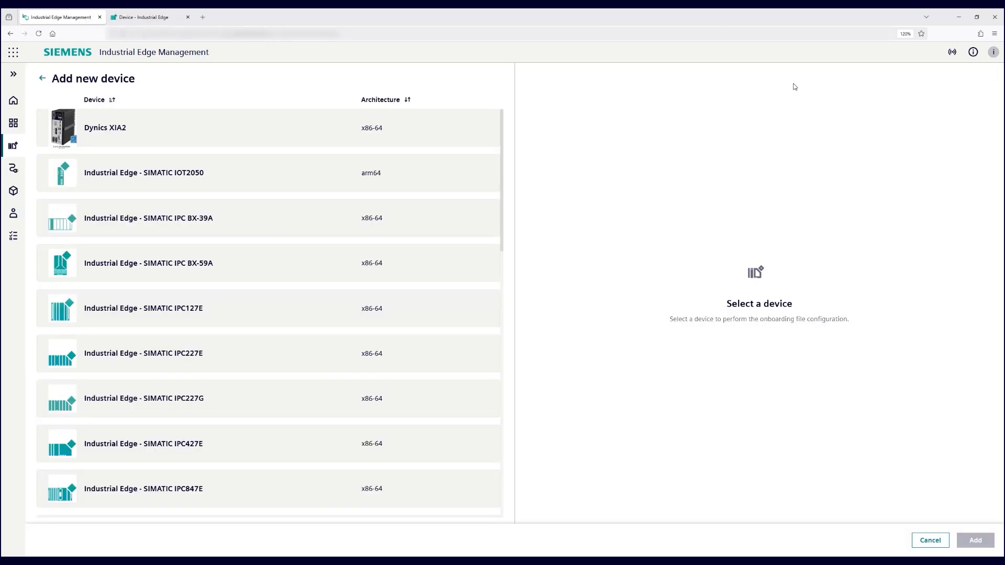
# Choose MyFirstDeviceType as the type of the new device and name the device FirstDeviceTest.
pyautogui.scroll(-6, 249, 219)
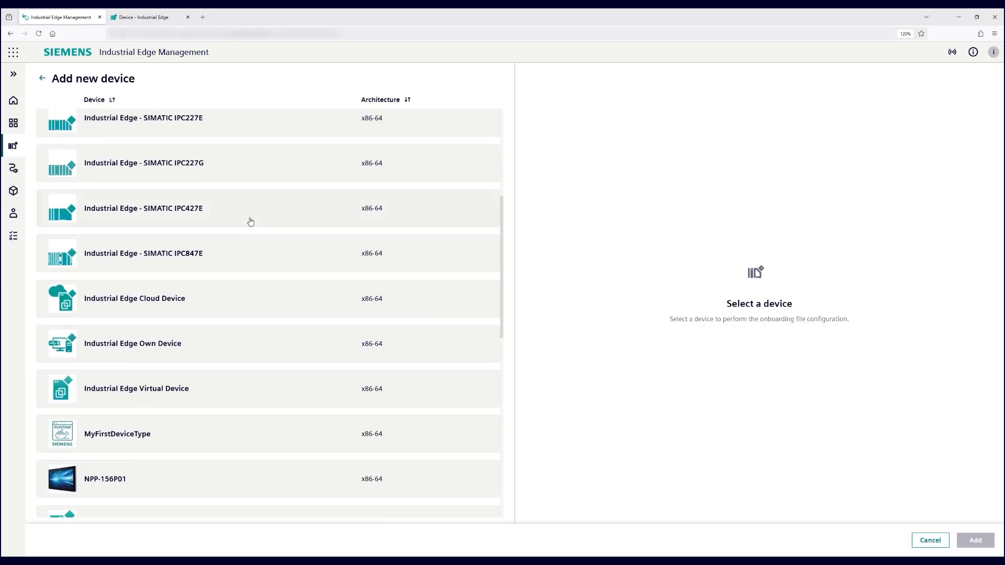
pyautogui.click(151, 298)
pyautogui.click(562, 176)
pyautogui.write('Fir')
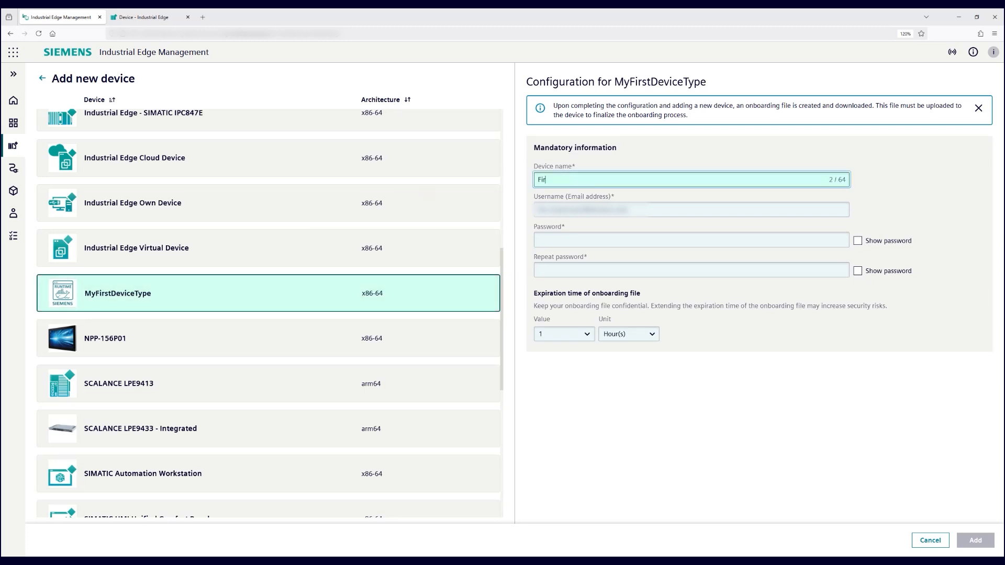
pyautogui.write('stDeviceTest')
# Enter and repeat the device password, and add the device to create its onboarding file.
pyautogui.press('Tab')
pyautogui.press('Tab')
pyautogui.write('•••••••••')
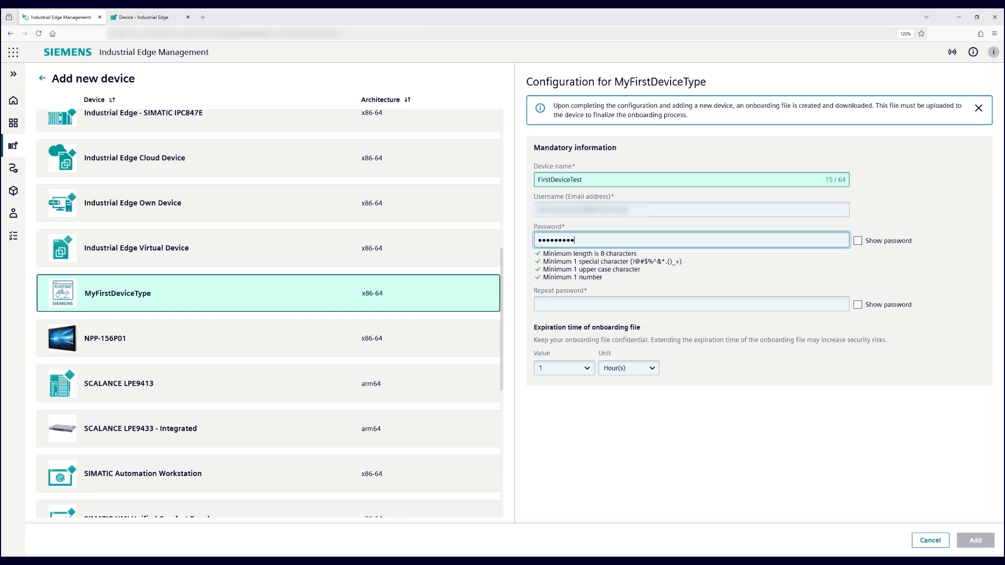
pyautogui.press('Tab')
pyautogui.write('•••••••••')
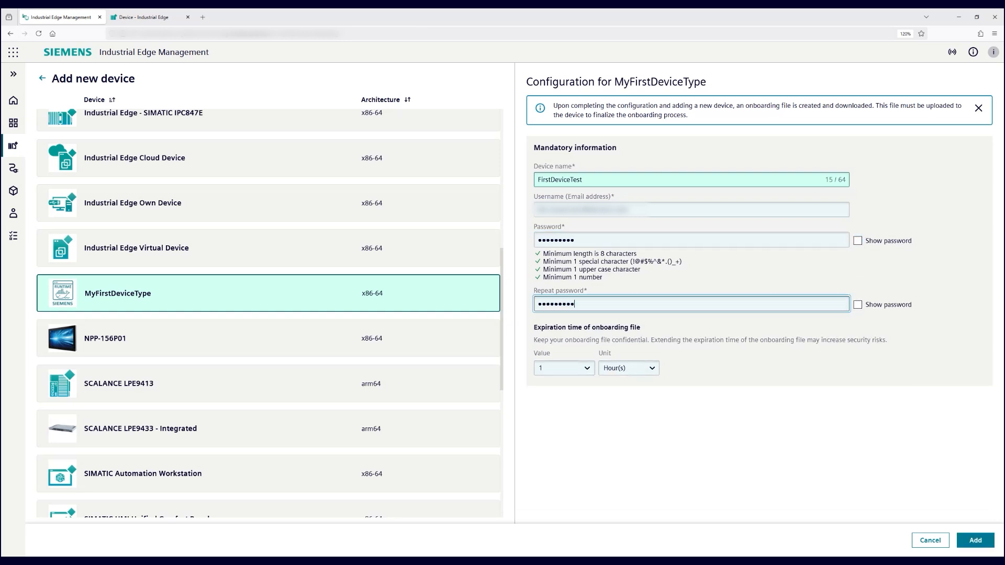
pyautogui.click(975, 540)
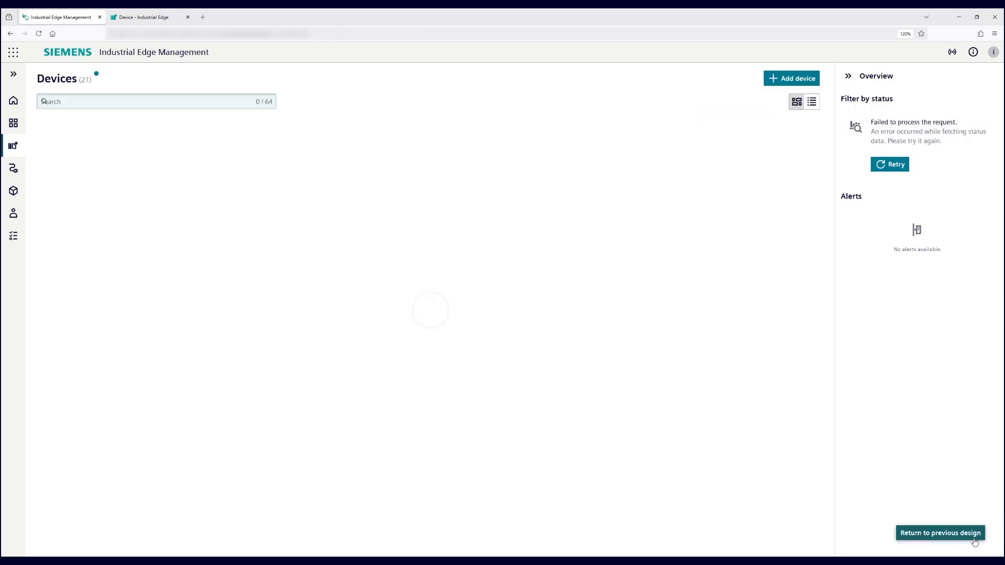
# Switch to the device's activation page and select the downloaded onboarding file as the device config file.
pyautogui.click(142, 17)
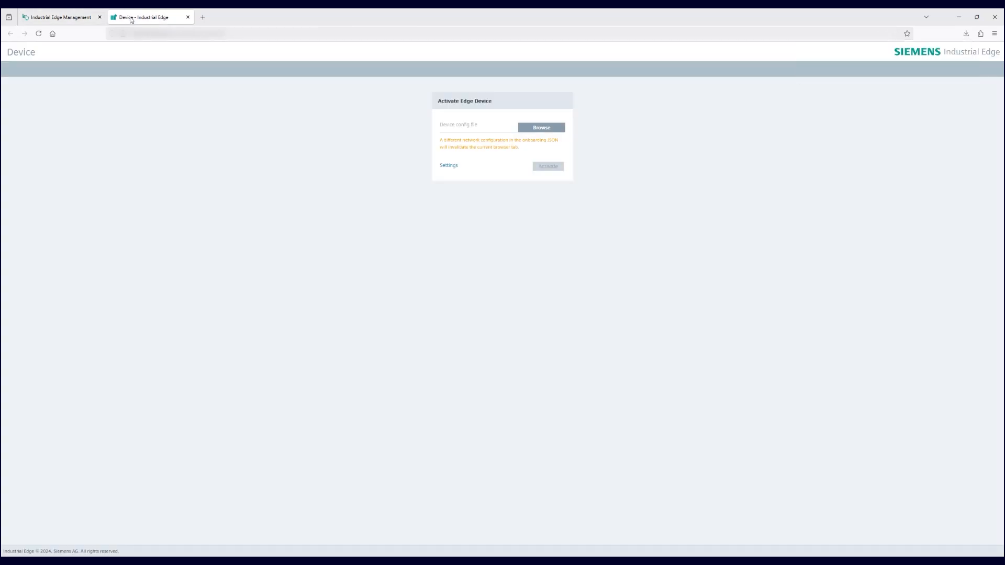
pyautogui.click(563, 129)
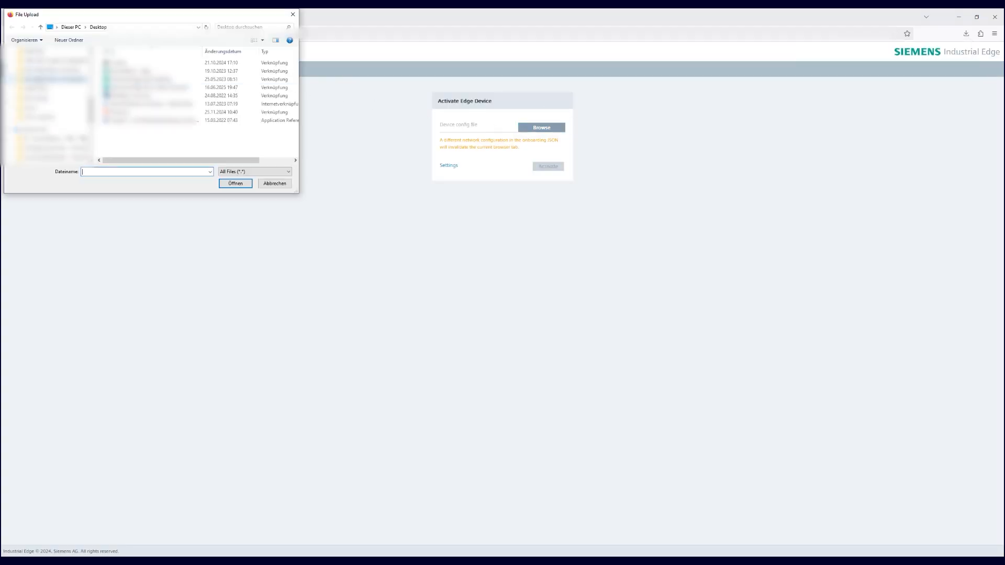
pyautogui.click(36, 76)
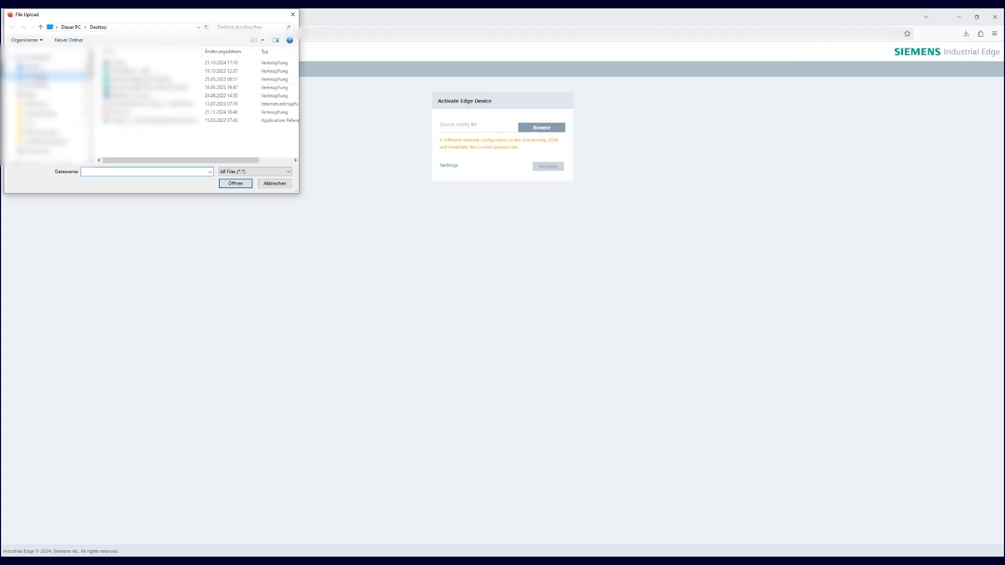
pyautogui.click(123, 74)
pyautogui.click(235, 183)
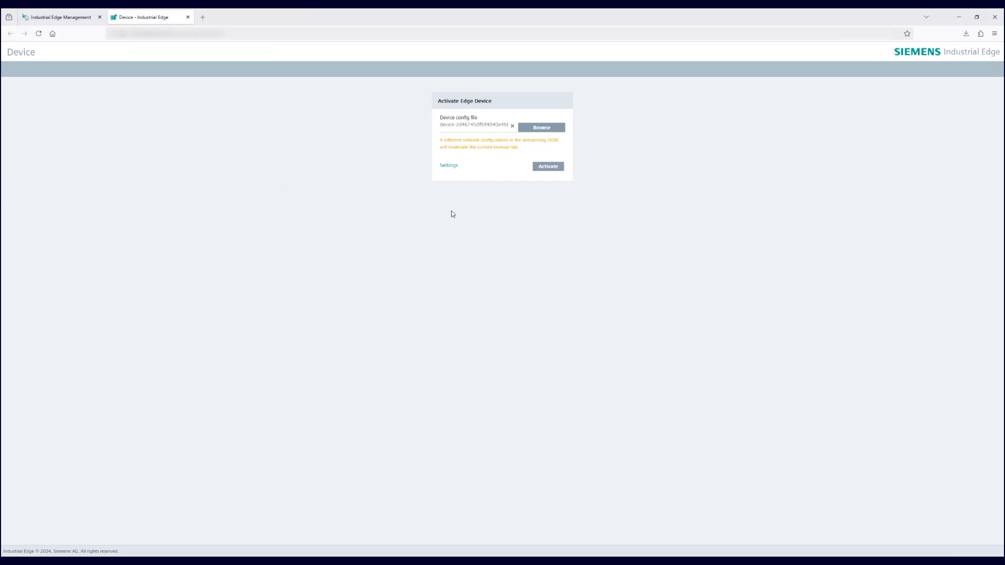
# Activate the Edge Device with the selected config file and close the activation report.
pyautogui.hotkey('ctrl', '+')
pyautogui.hotkey('ctrl', '+')
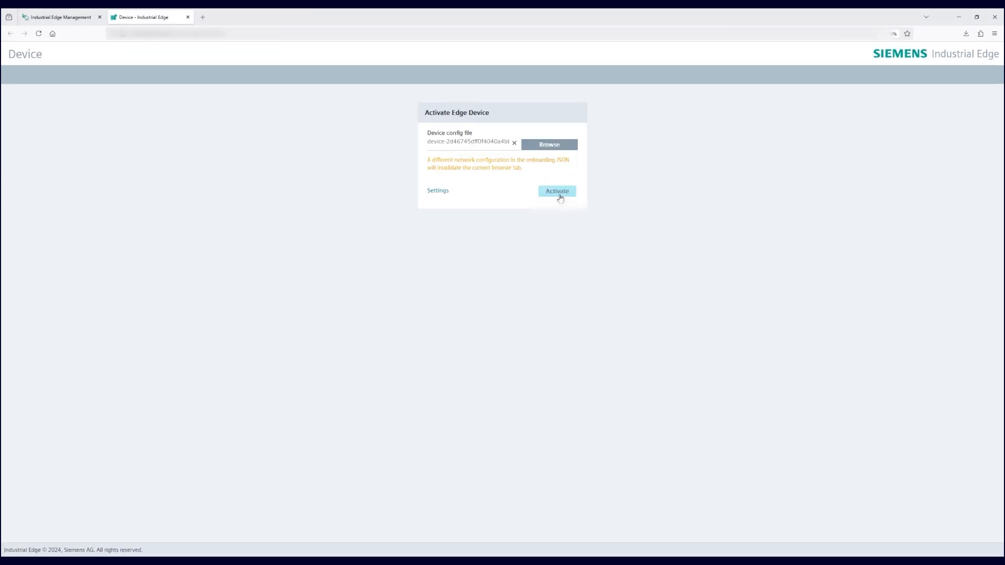
pyautogui.click(557, 191)
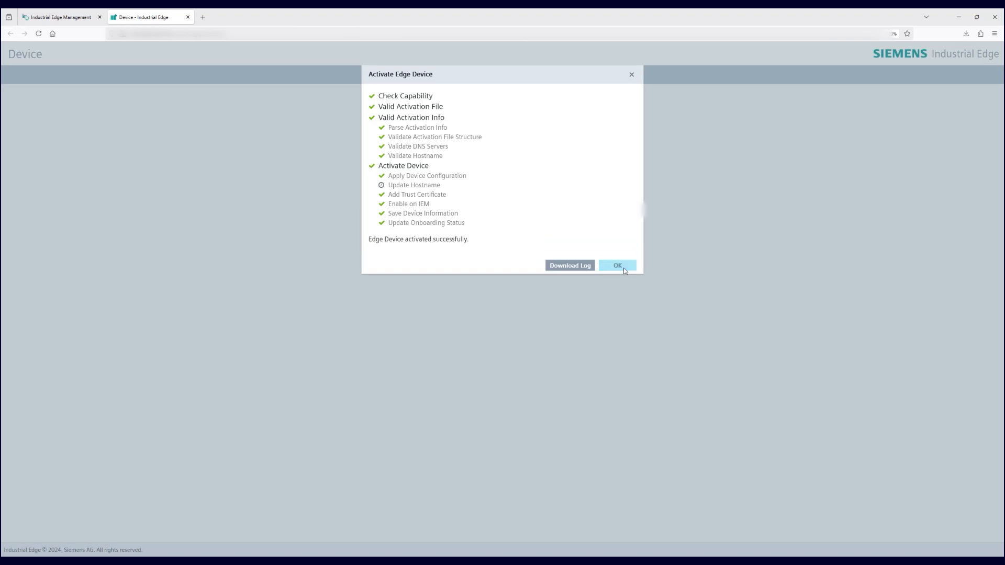
pyautogui.click(624, 268)
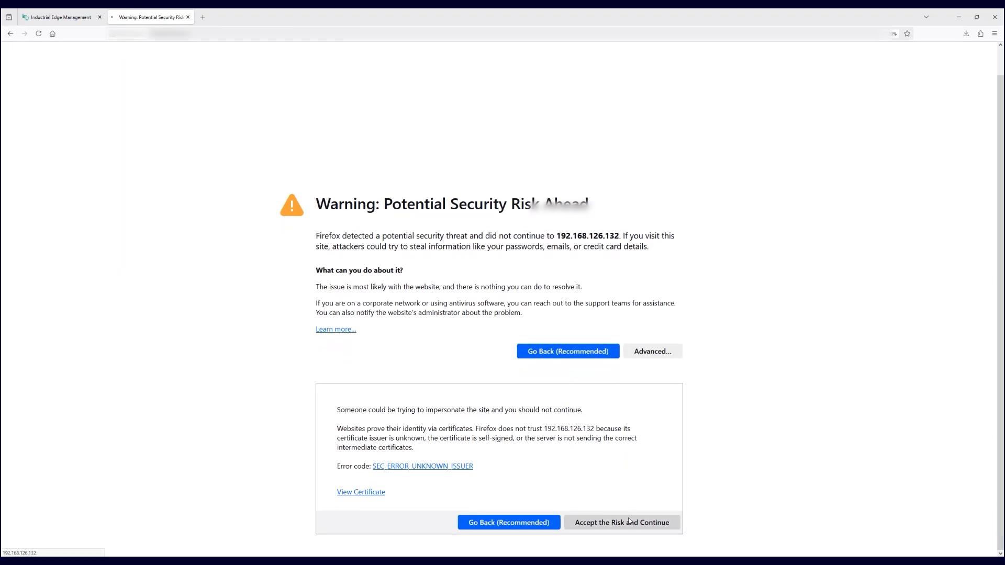
# Accept the browser's certificate risk and sign in to FirstDeviceTest with the account email and password.
pyautogui.click(629, 520)
pyautogui.write('***')
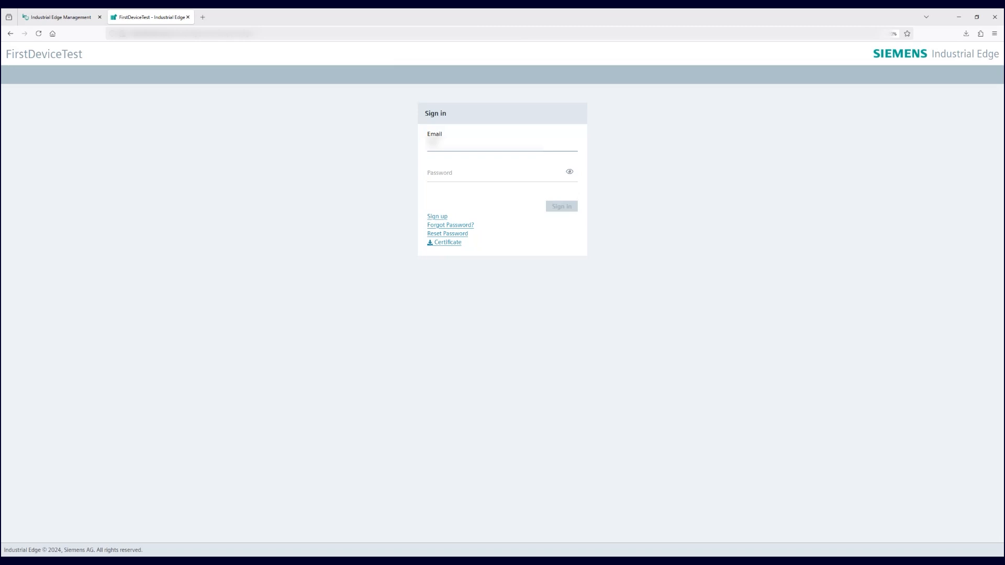
pyautogui.write('**************')
pyautogui.press('Tab')
pyautogui.write('********')
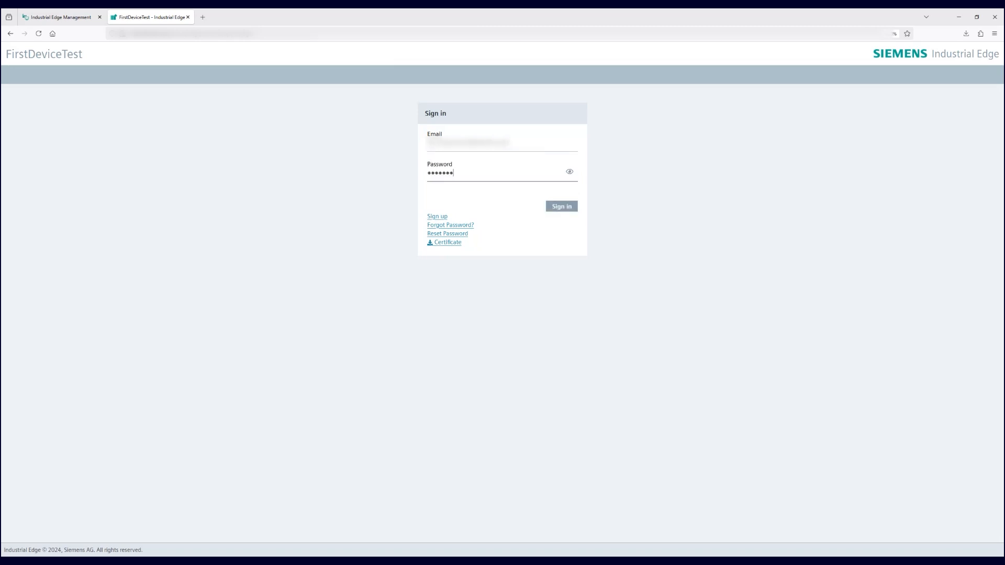
pyautogui.press('Return')
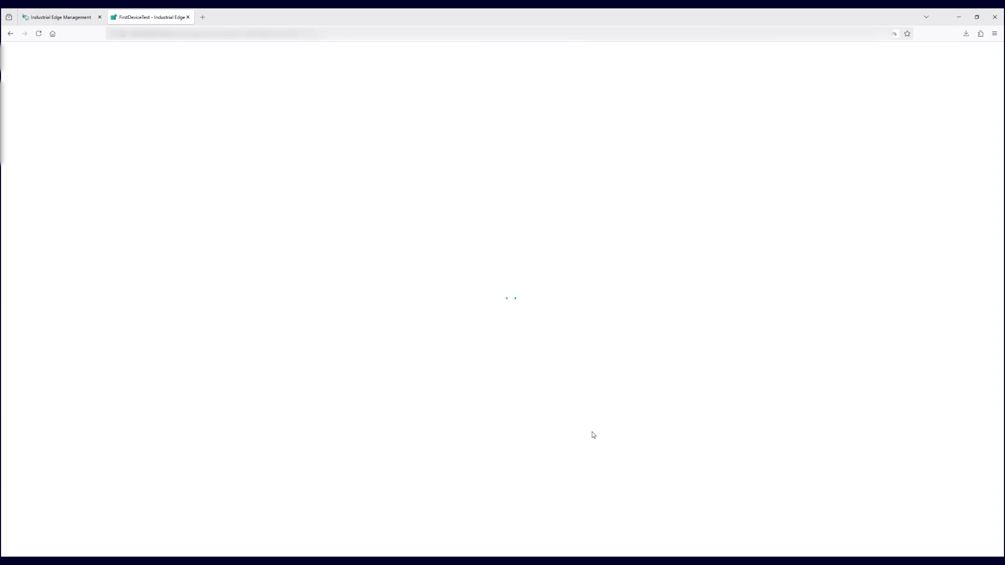
# Return to Industrial Edge Management, search the devices for "First" and open FirstDeviceTest.
pyautogui.click(48, 19)
pyautogui.click(150, 103)
pyautogui.write('First')
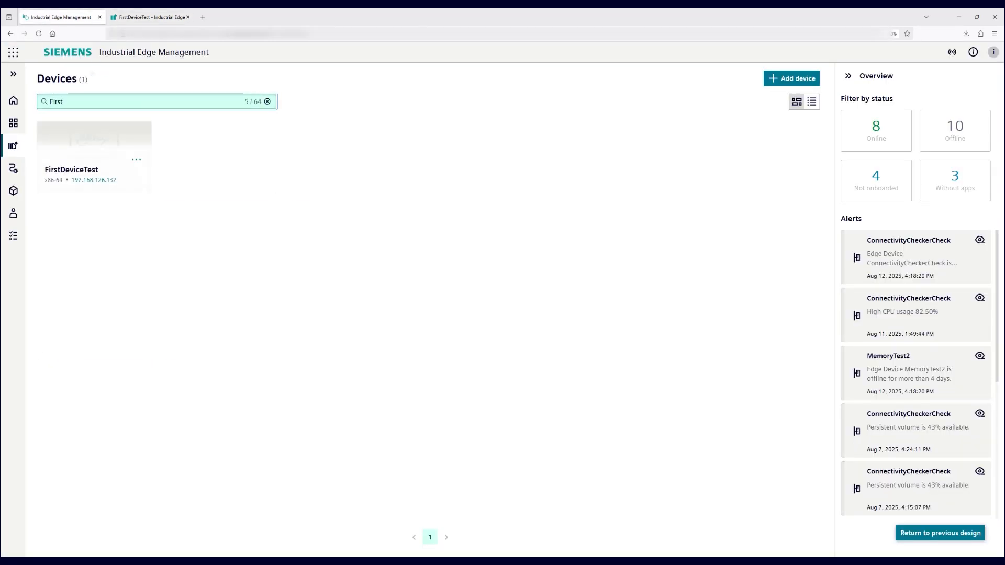
pyautogui.click(94, 142)
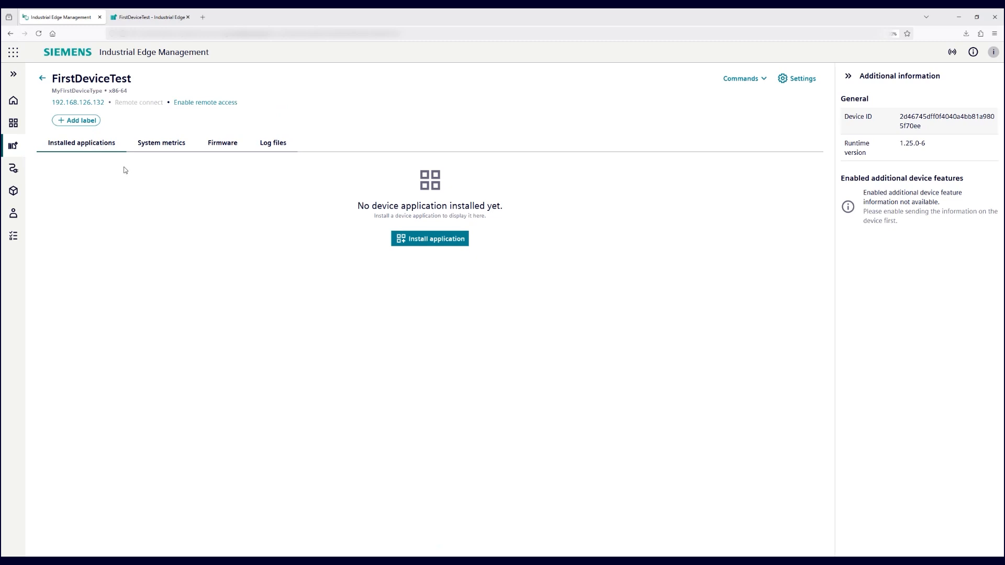
# Install the Cloud Connector application on FirstDeviceTest from the list of x86-64 applications.
pyautogui.click(452, 238)
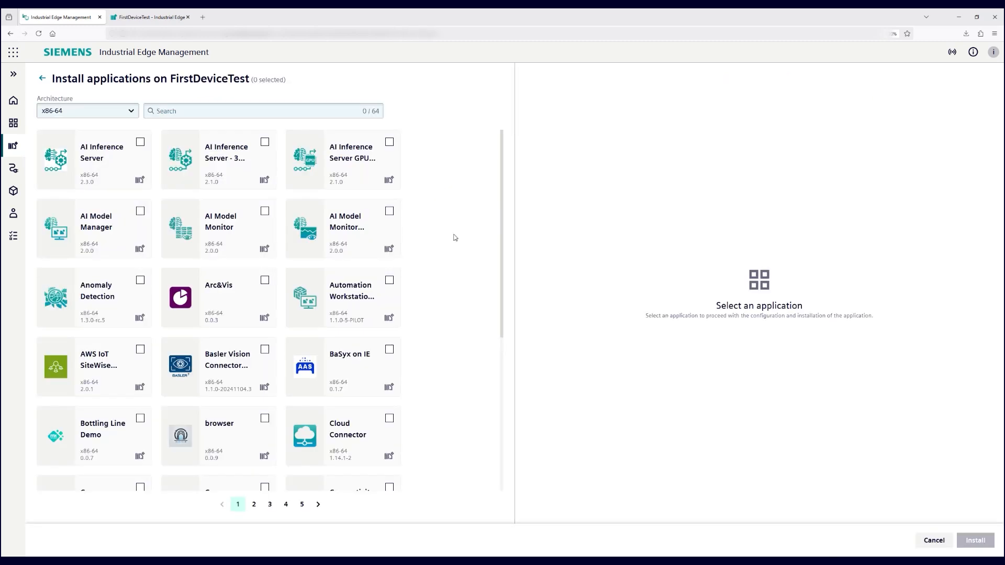
pyautogui.scroll(-3, 200, 281)
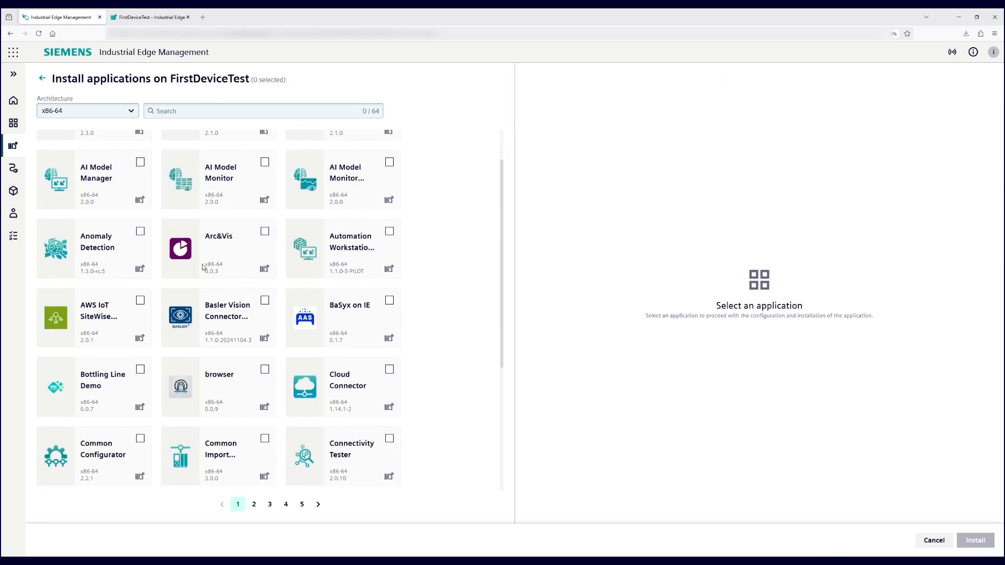
pyautogui.scroll(-2, 201, 281)
pyautogui.click(388, 184)
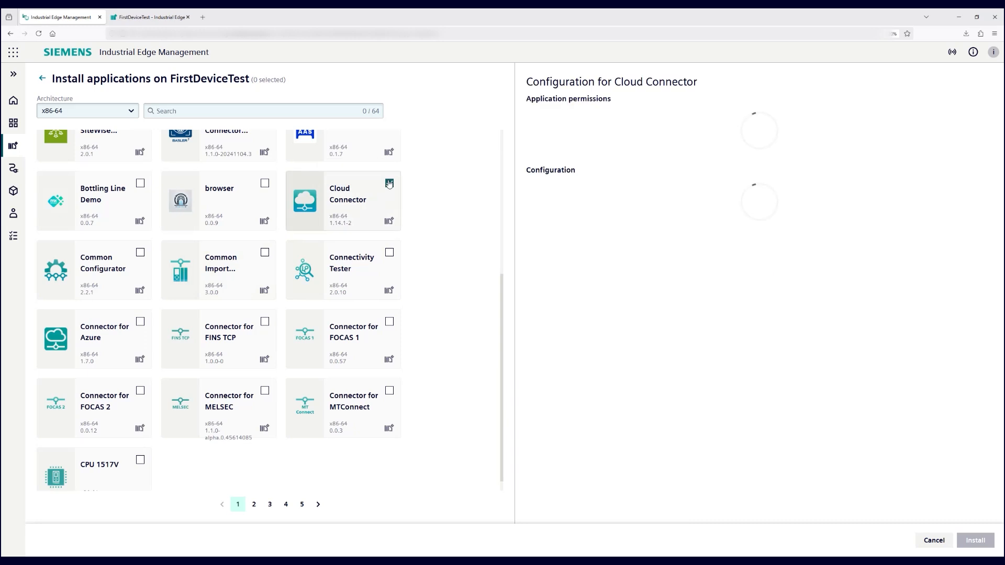
pyautogui.click(974, 540)
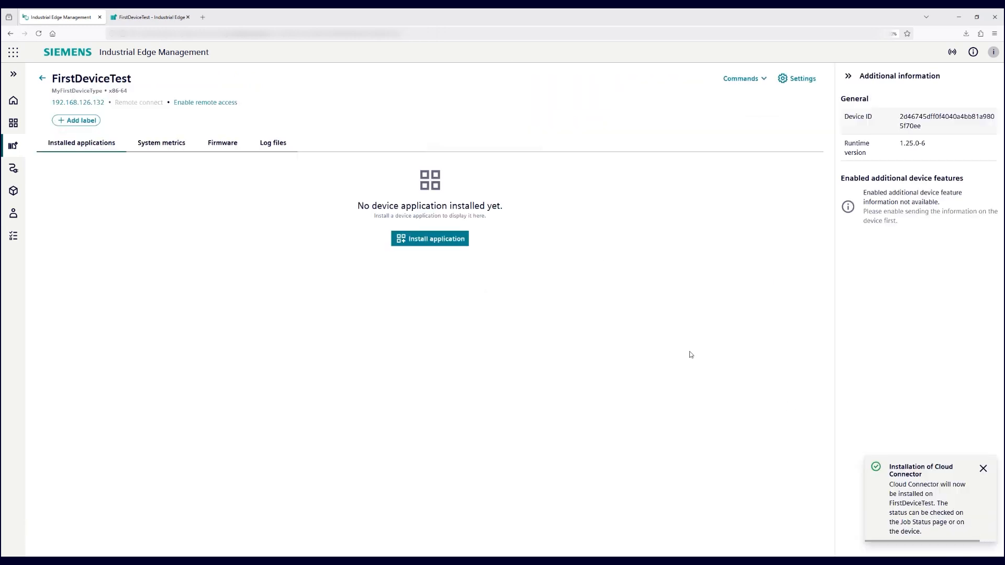
# Refresh the job status list to check the Cloud Connector installation, and switch to the FirstDeviceTest site to view its tasks.
pyautogui.click(13, 238)
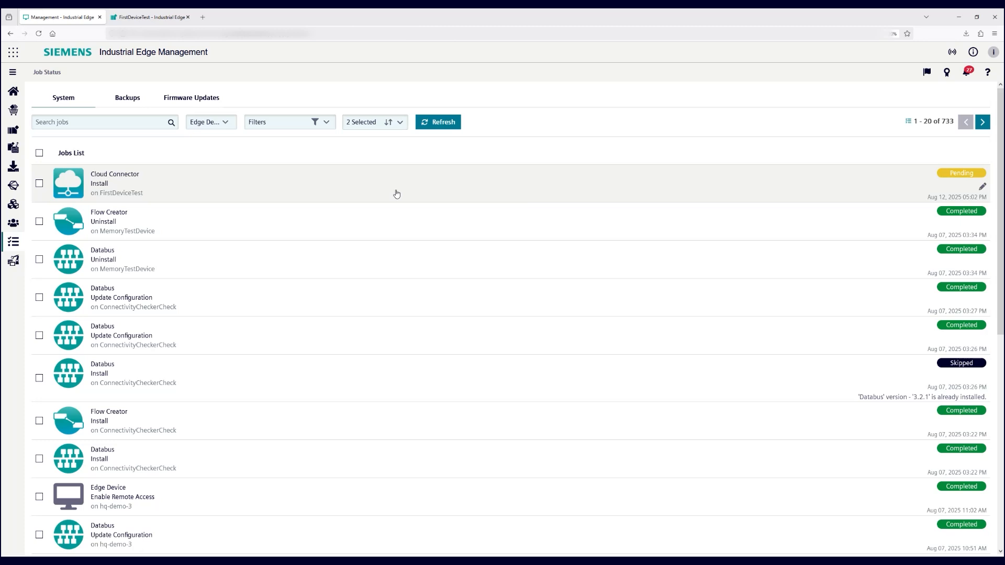
pyautogui.click(439, 123)
pyautogui.click(153, 17)
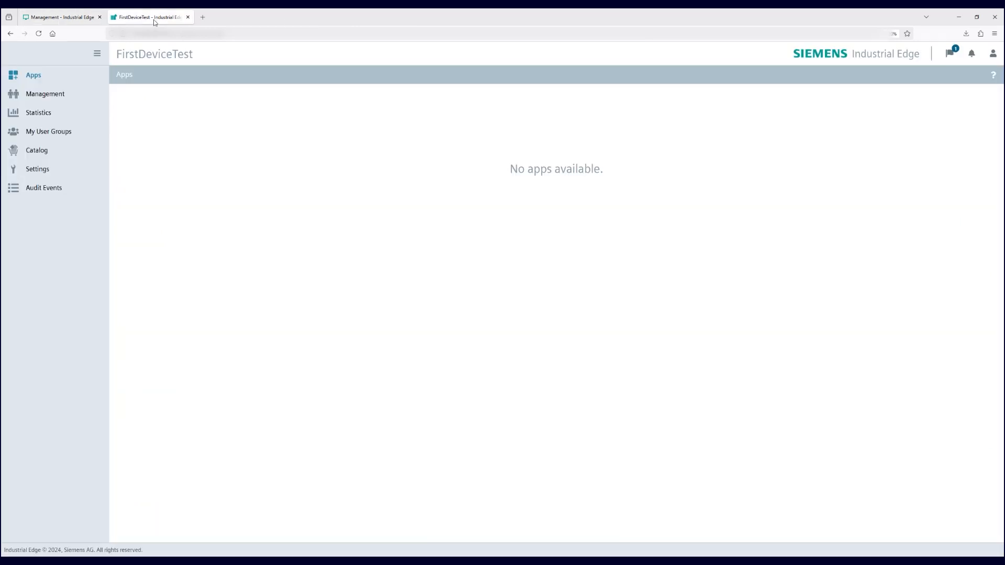
pyautogui.click(952, 55)
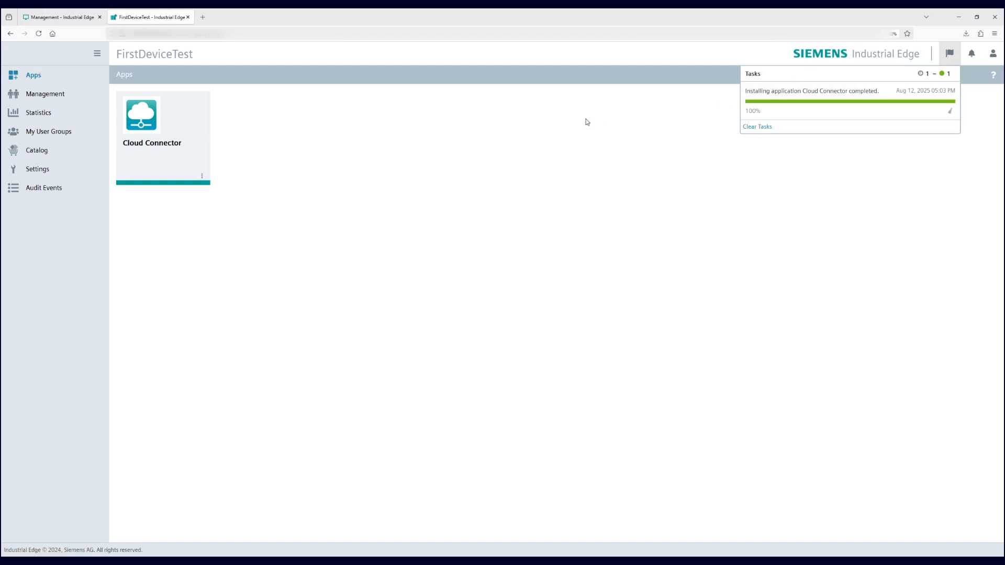
# Open the details of the installed Cloud Connector app and review its status, resource usage and application volumes.
pyautogui.click(202, 177)
pyautogui.click(192, 190)
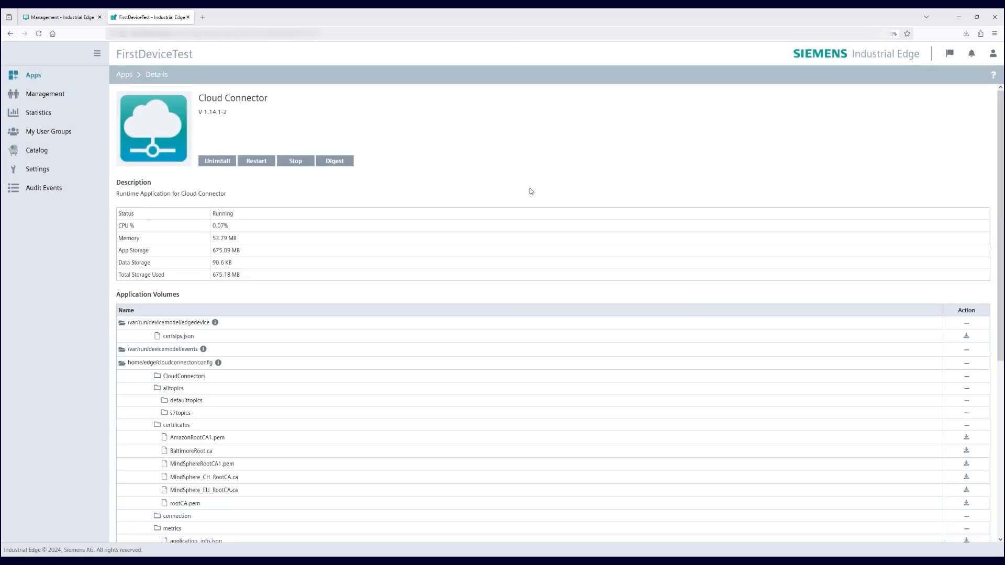
pyautogui.scroll(-5, 523, 214)
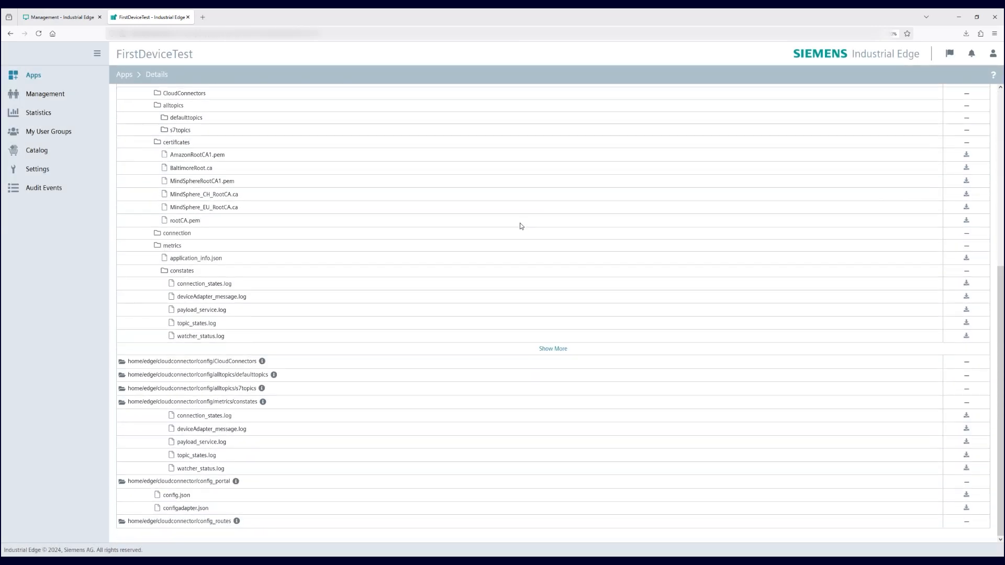
pyautogui.scroll(5, 521, 226)
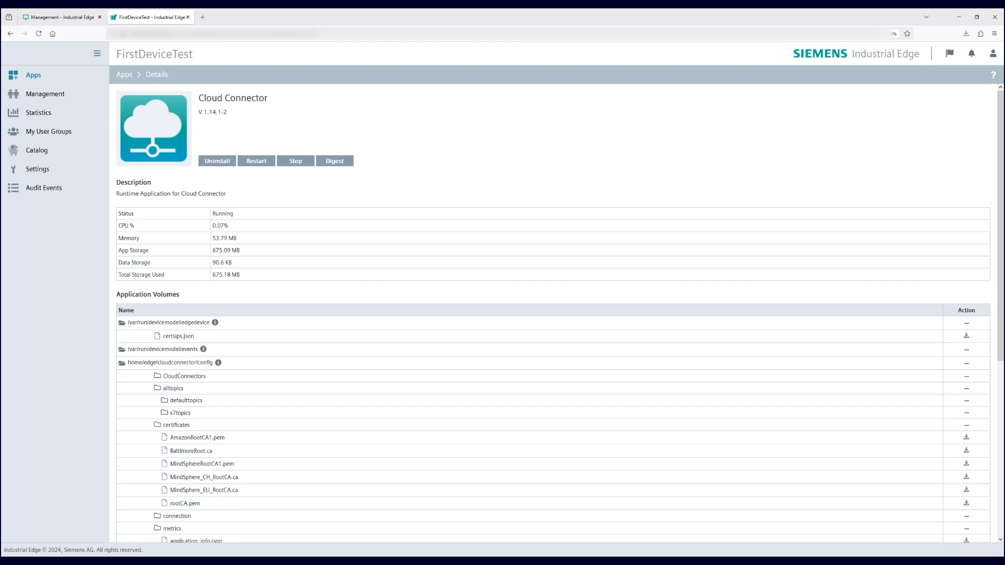
# Check the device's installation tasks again and review the Cloud Connector details page once more.
pyautogui.click(953, 56)
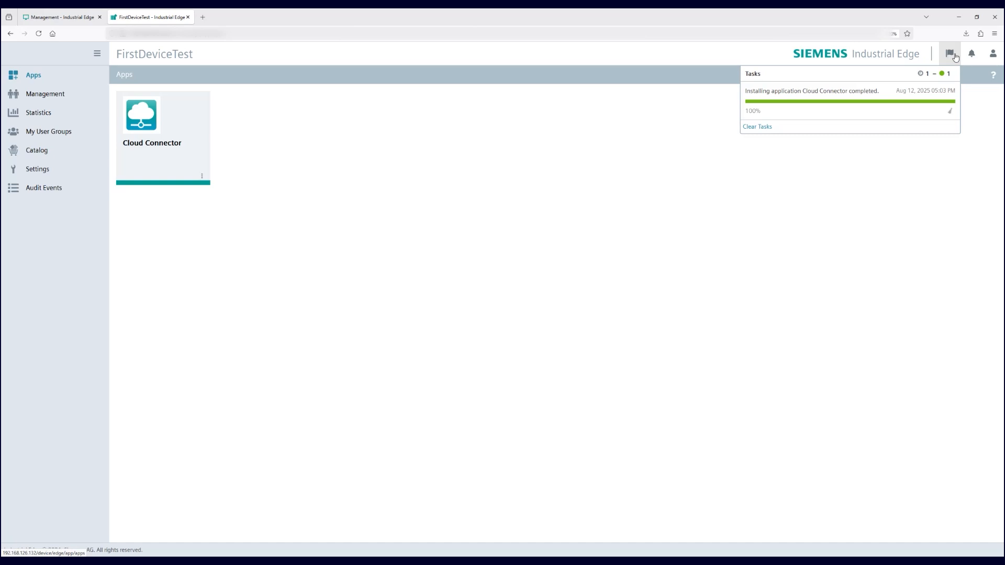
pyautogui.click(201, 178)
pyautogui.click(199, 189)
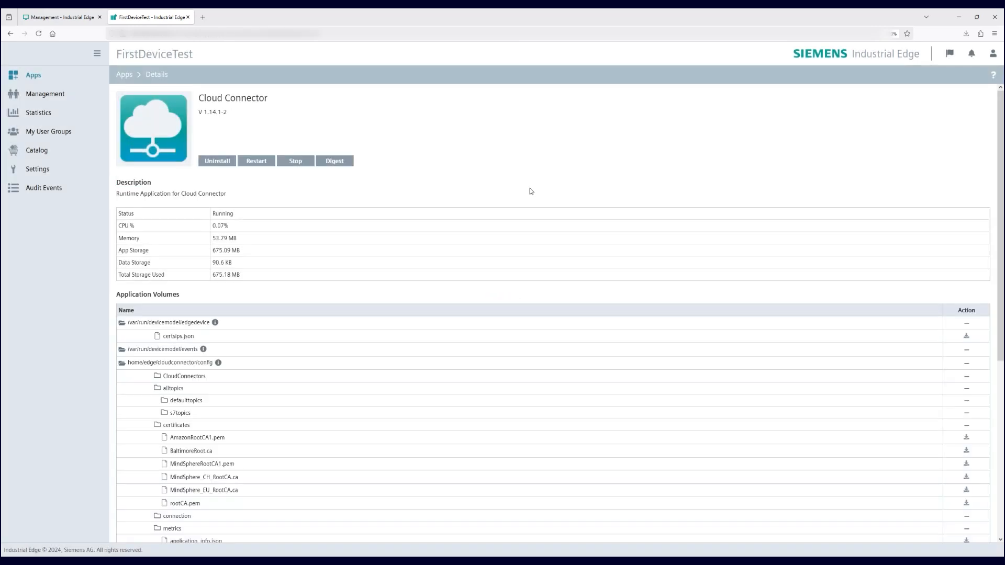
pyautogui.scroll(-5, 520, 201)
pyautogui.scroll(5, 519, 219)
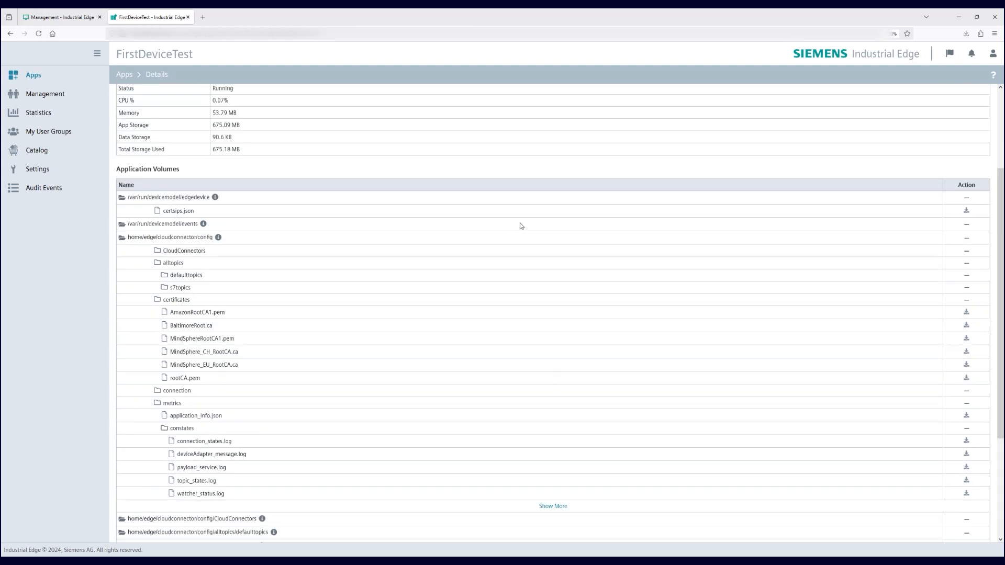